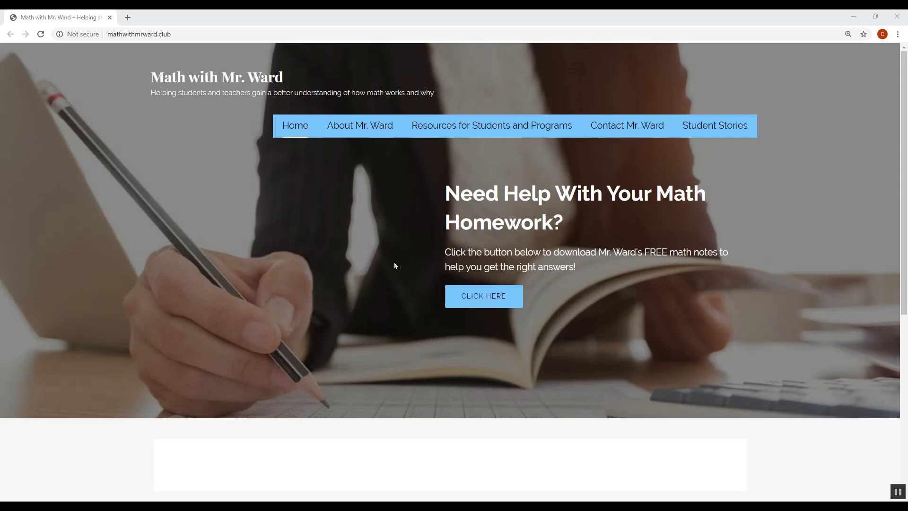
Step: Download the Interactive SEP workbook from the website's Adult Education Program Resources page
click(495, 132)
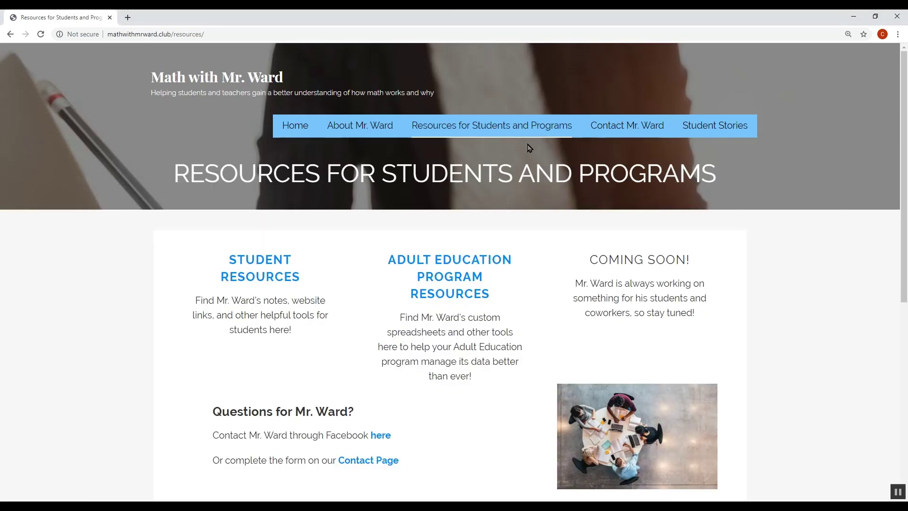
click(460, 283)
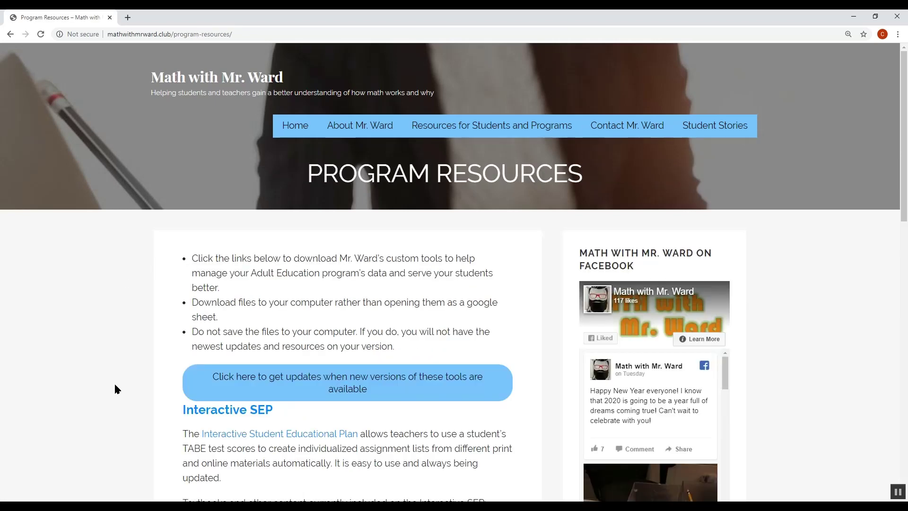
click(261, 415)
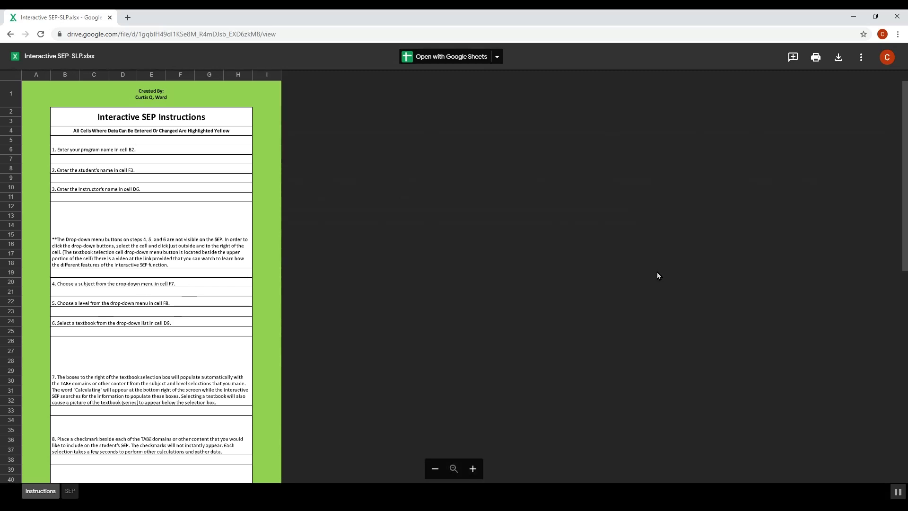
click(842, 59)
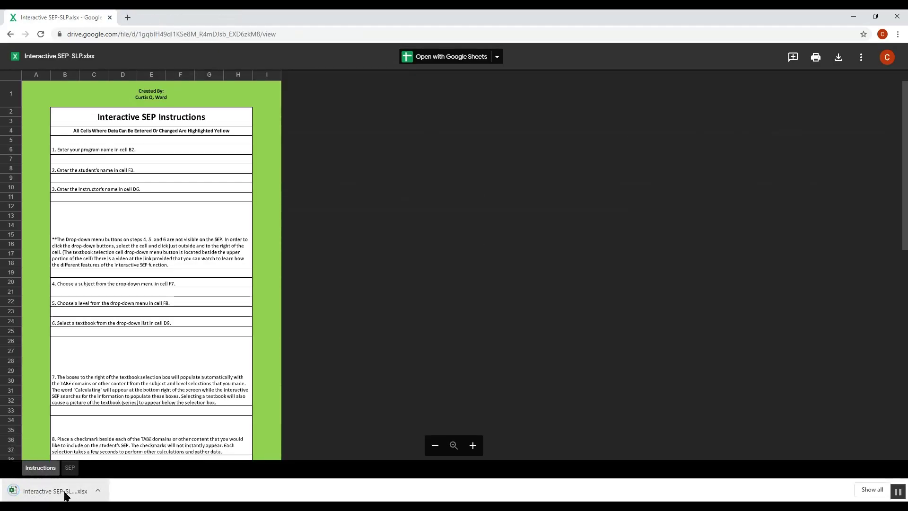
Step: Open the downloaded Interactive SEP workbook in Excel with editing enabled, and check its Instructions sheet before returning to the SEP sheet
click(65, 495)
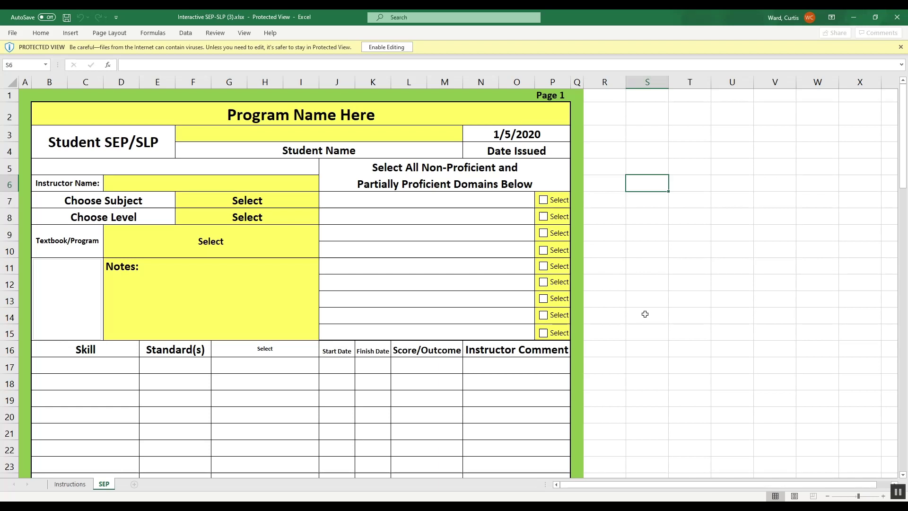
click(386, 48)
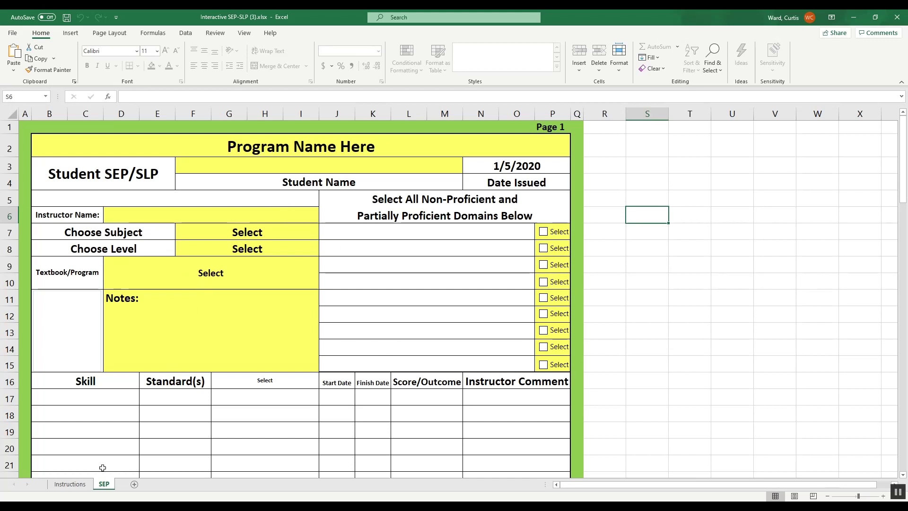
click(70, 484)
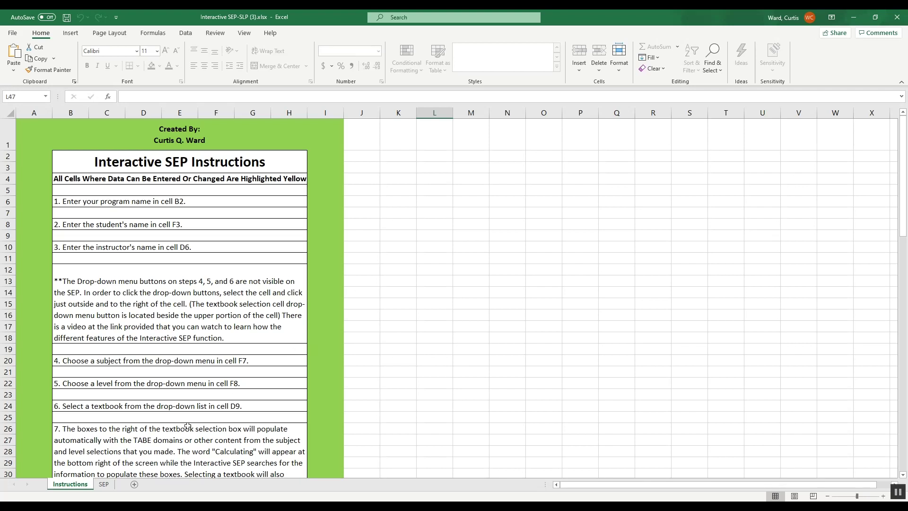
click(104, 485)
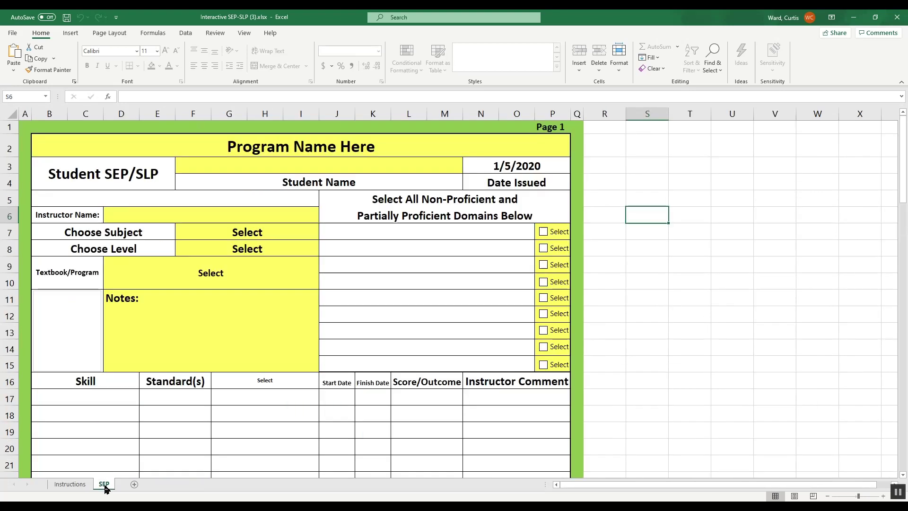
Step: Replace the program name placeholder in cell B2 of the SEP sheet with "Adult Education"
click(337, 147)
key(BackSpace)
text(Adu)
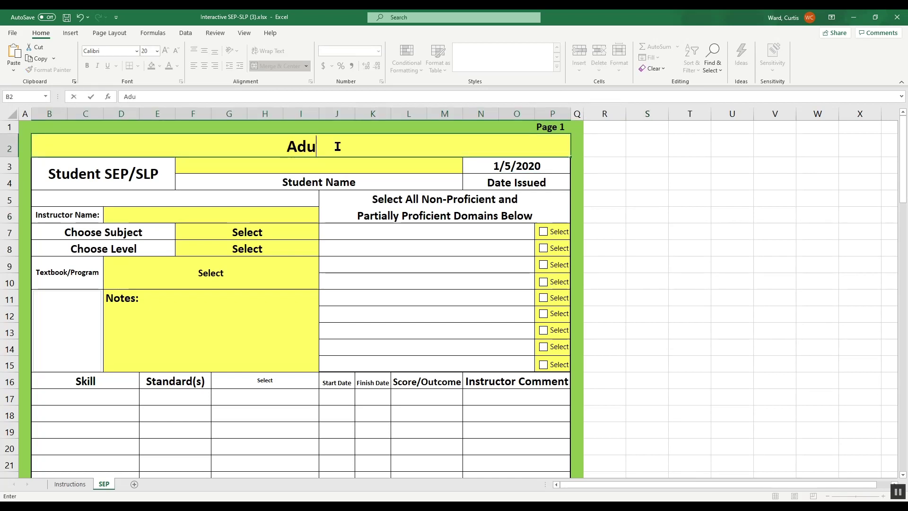
text(lt Educat)
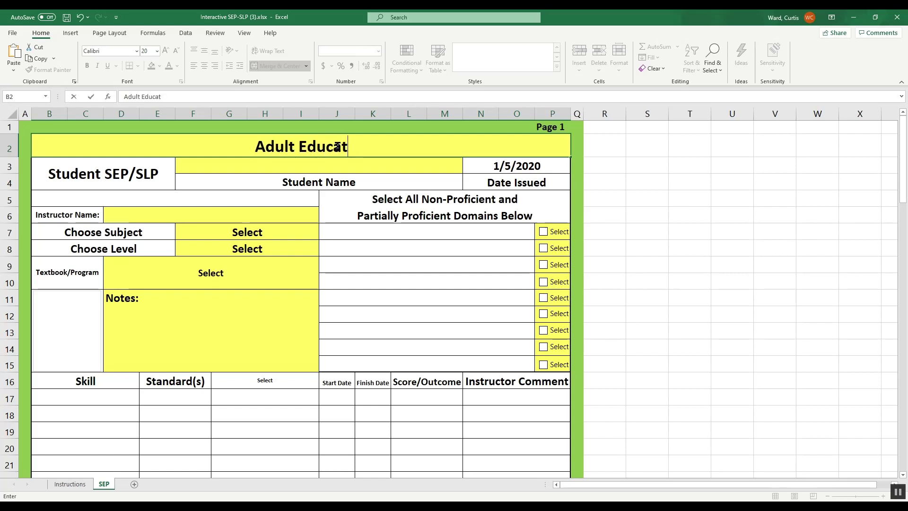
text(ion)
click(632, 210)
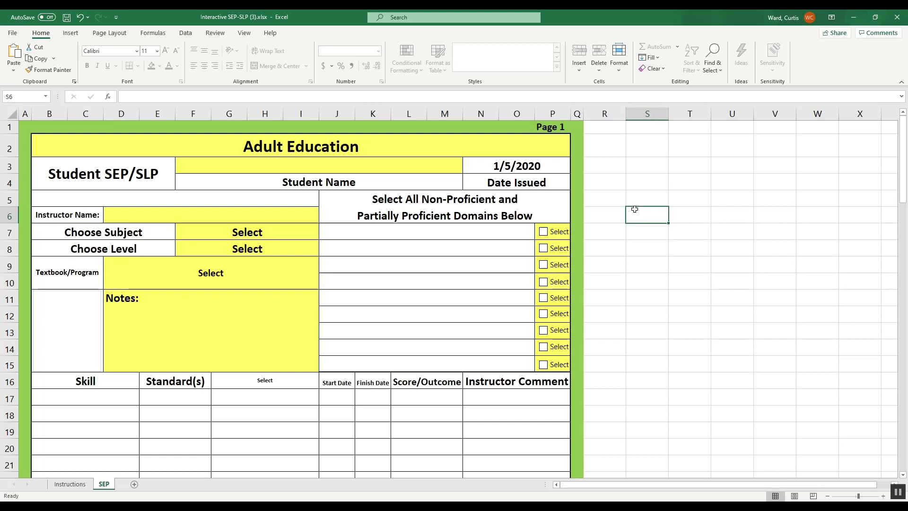
Step: Enter a placeholder student name in the yellow cell F3 above the Student Name label
click(345, 169)
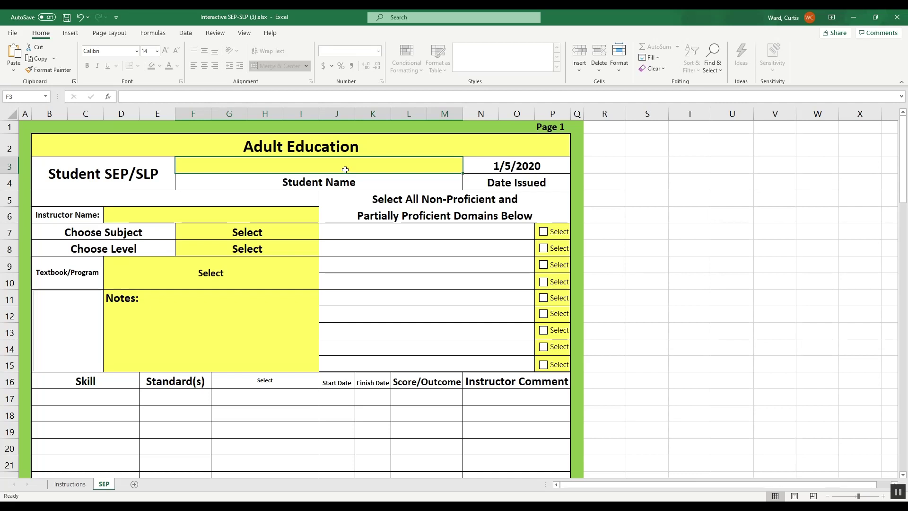
double_click(334, 186)
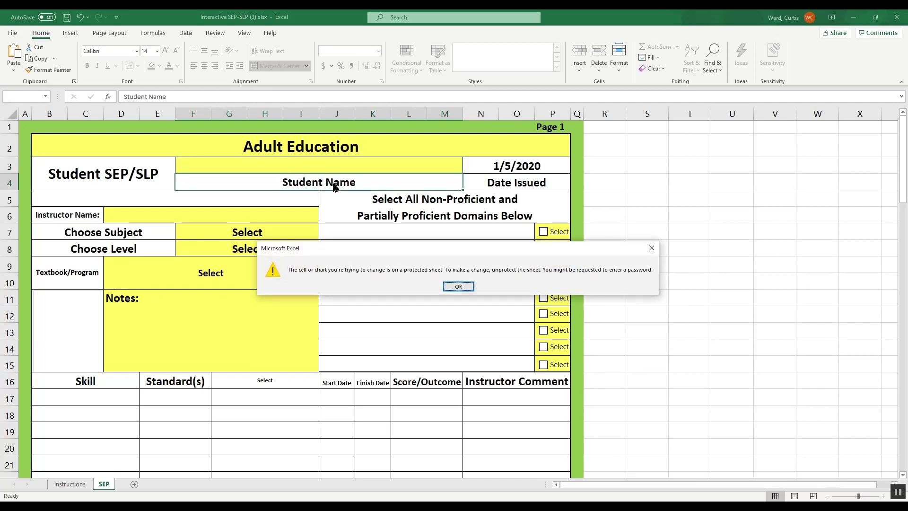
click(458, 286)
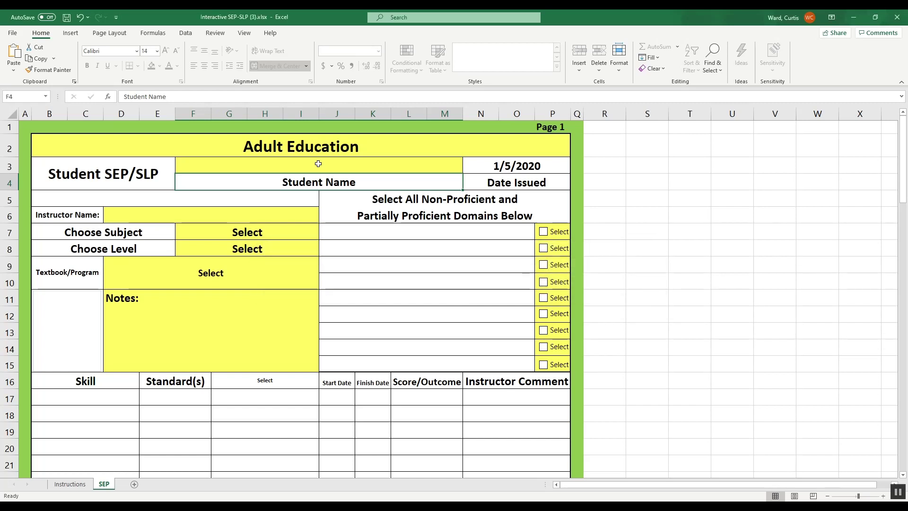
click(318, 165)
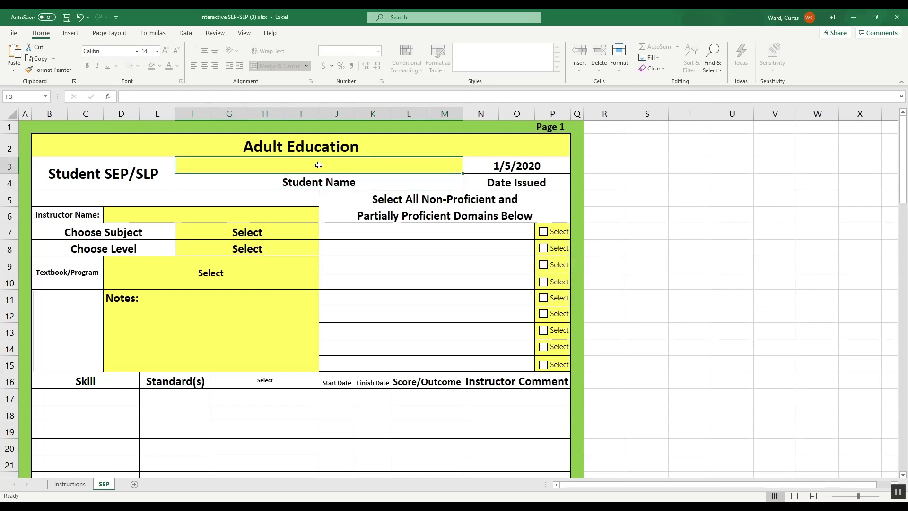
text(Fake Stud)
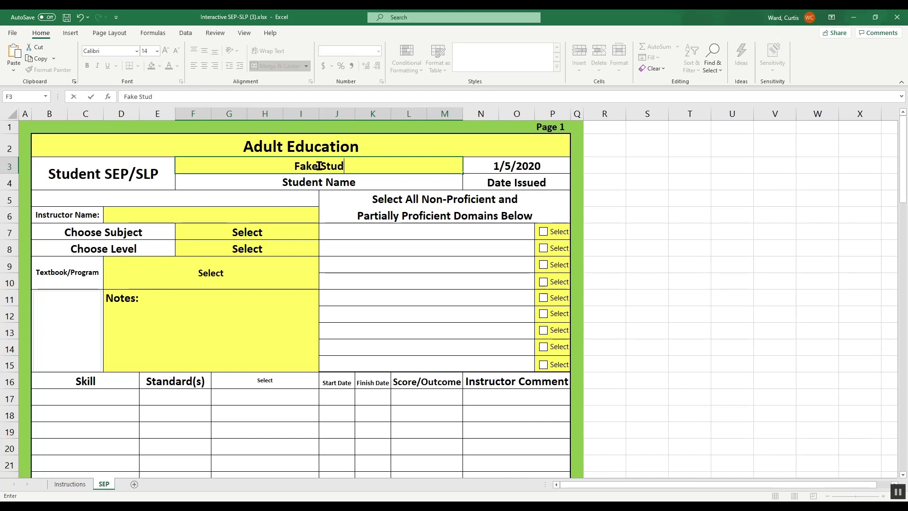
text(ent)
click(667, 231)
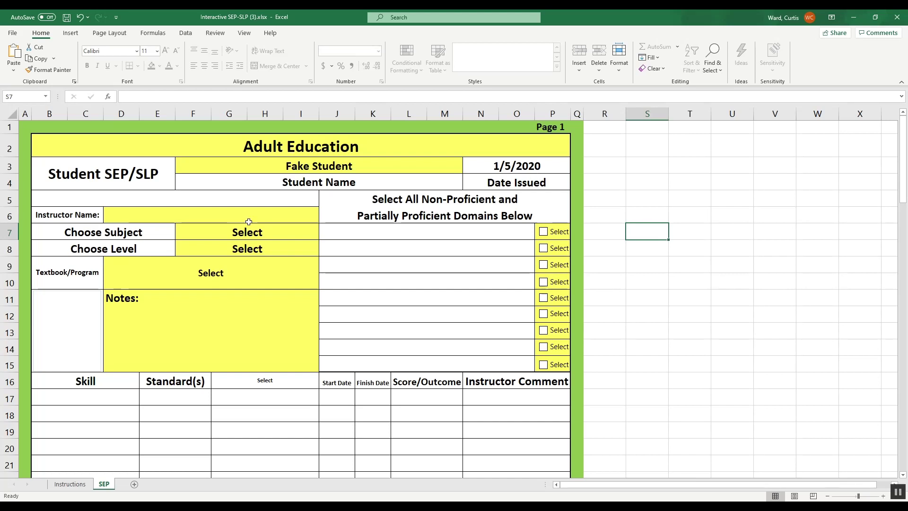
Step: Fill in the instructor's name in cell D6 of the SEP sheet
click(159, 217)
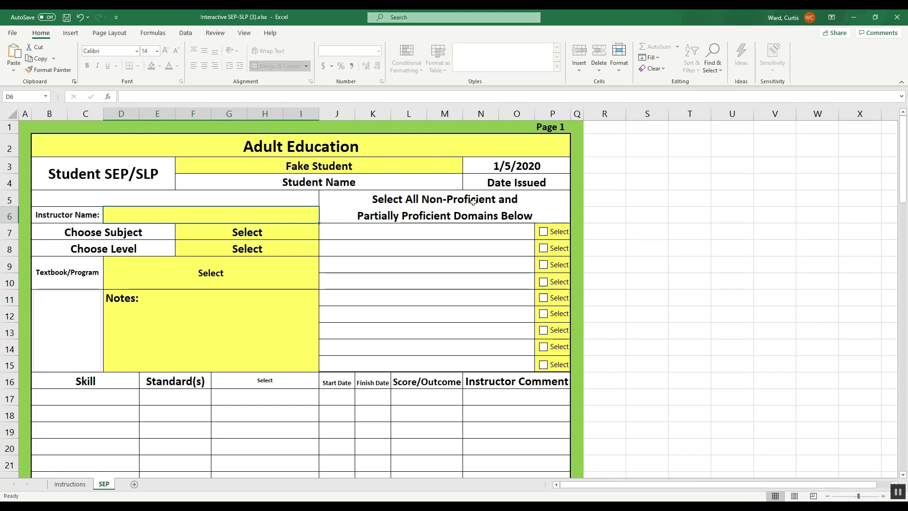
text(Mr. Ward)
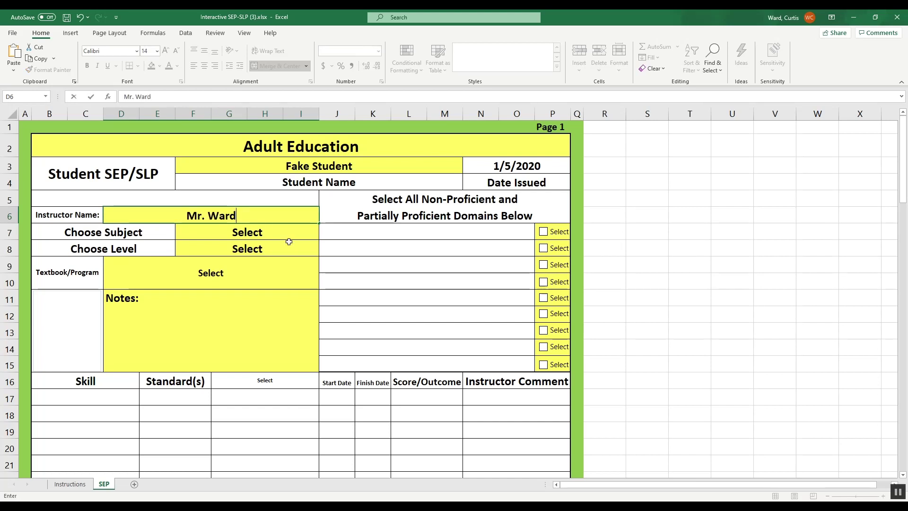
click(681, 232)
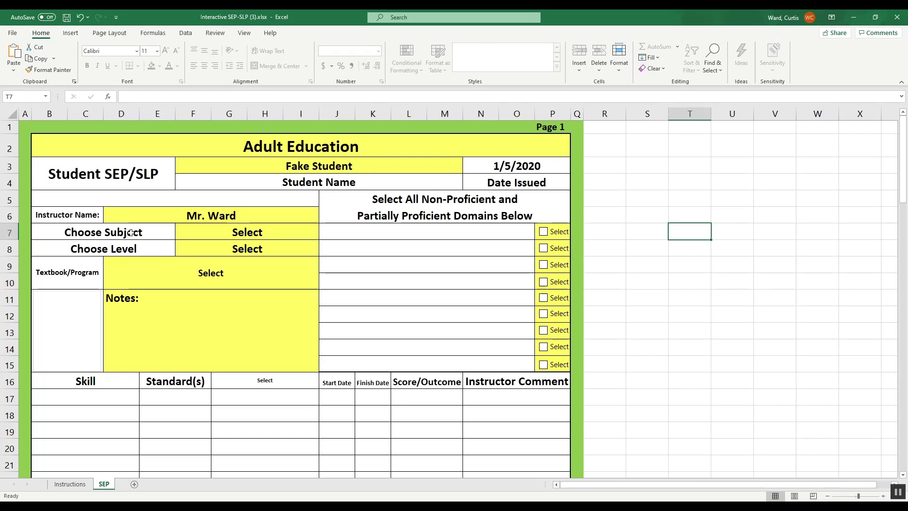
Step: Choose Math as the subject in cell F7 of the SEP sheet
click(151, 230)
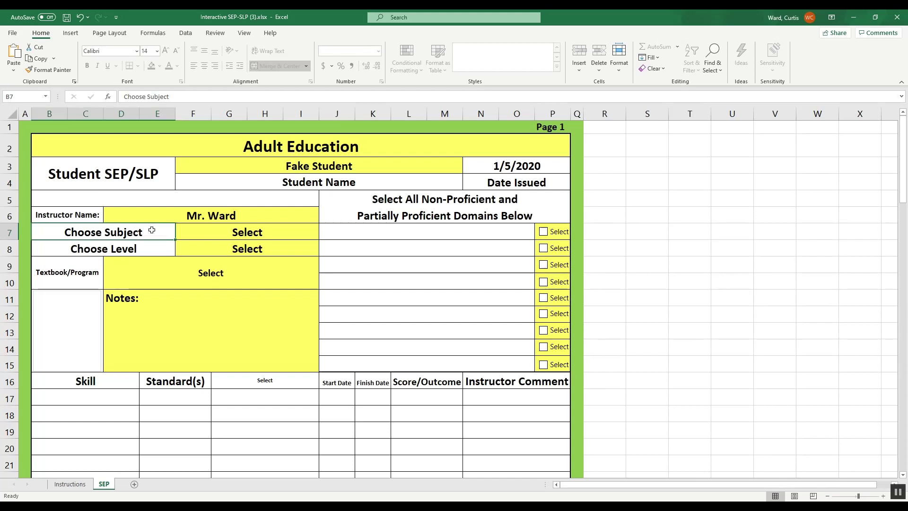
click(285, 232)
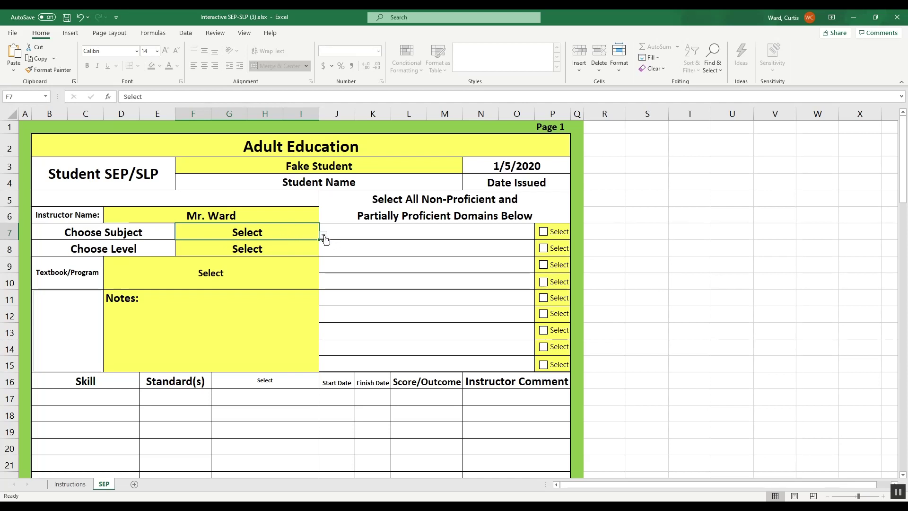
click(325, 236)
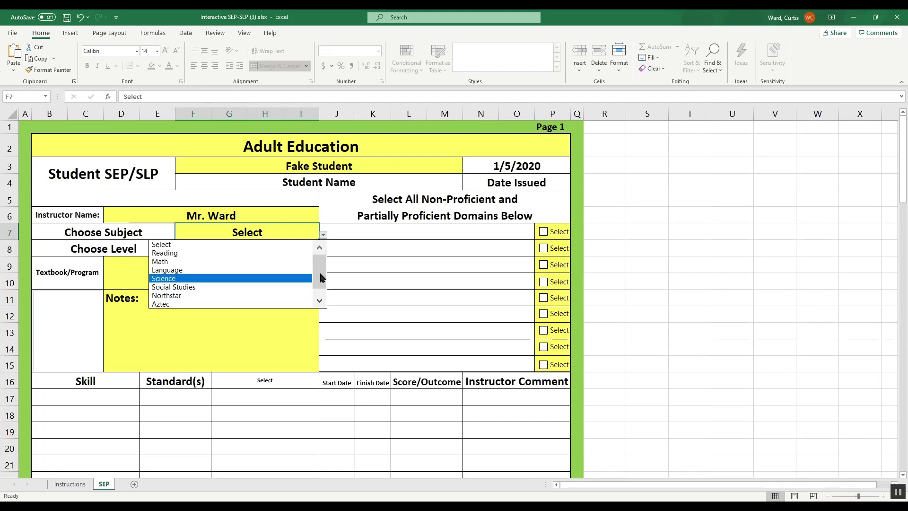
scroll(319, 278, down, 1)
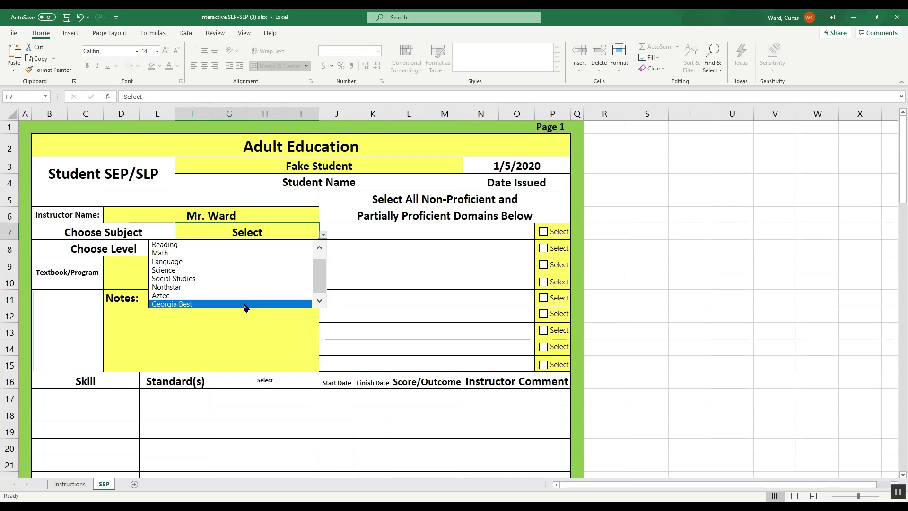
scroll(325, 273, up, 1)
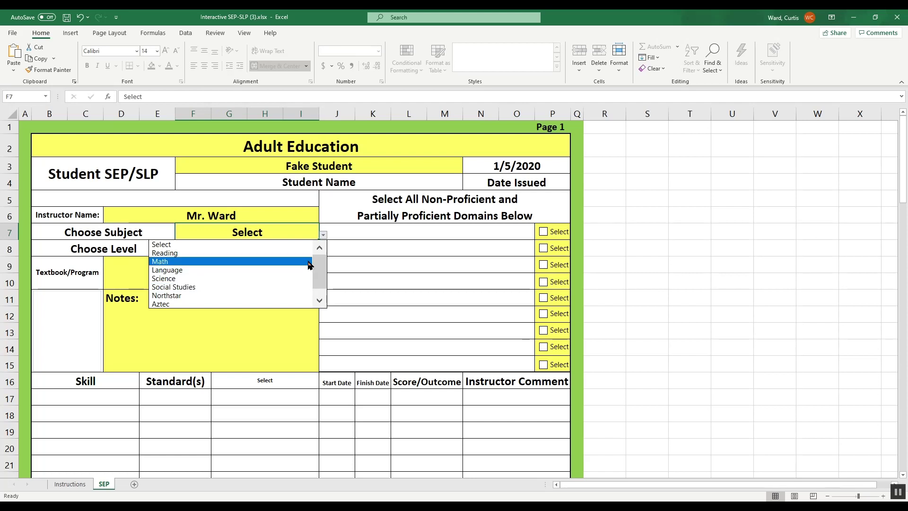
click(267, 263)
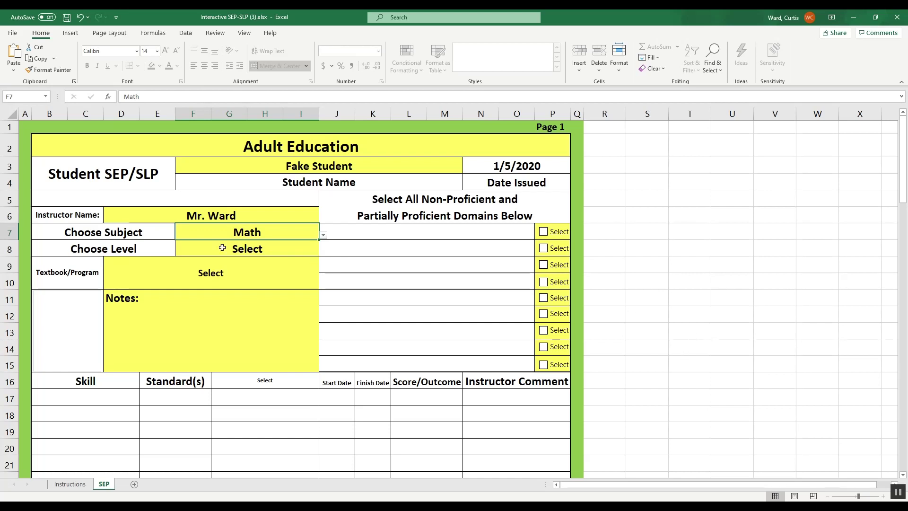
Step: Choose M Level as the student's level in cell F8
click(278, 246)
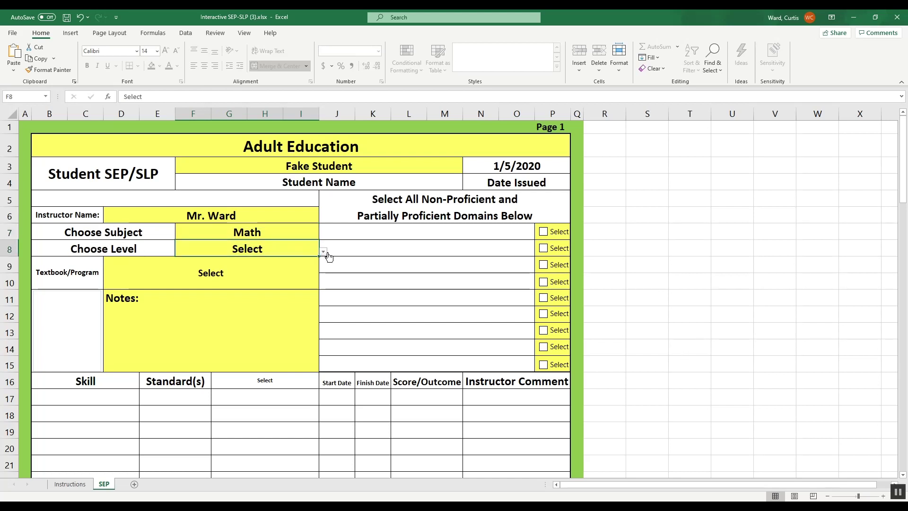
click(325, 252)
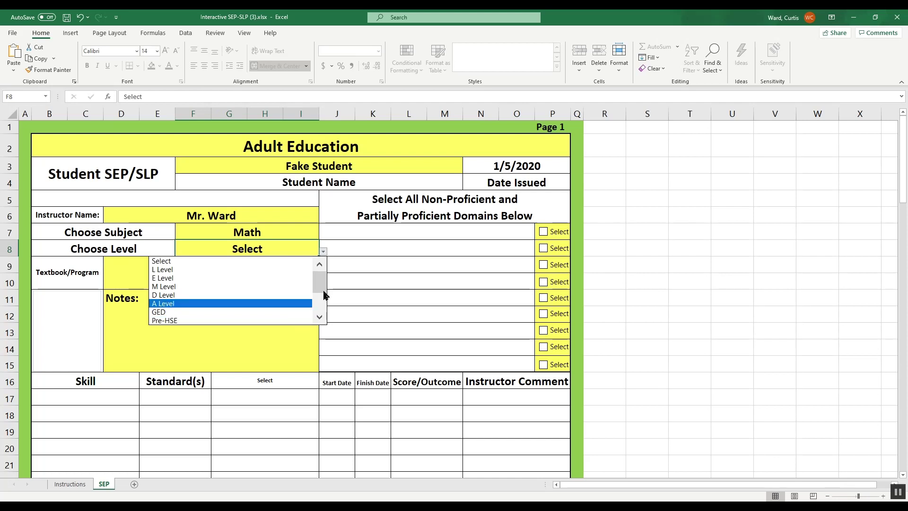
drag(323, 286, 325, 310)
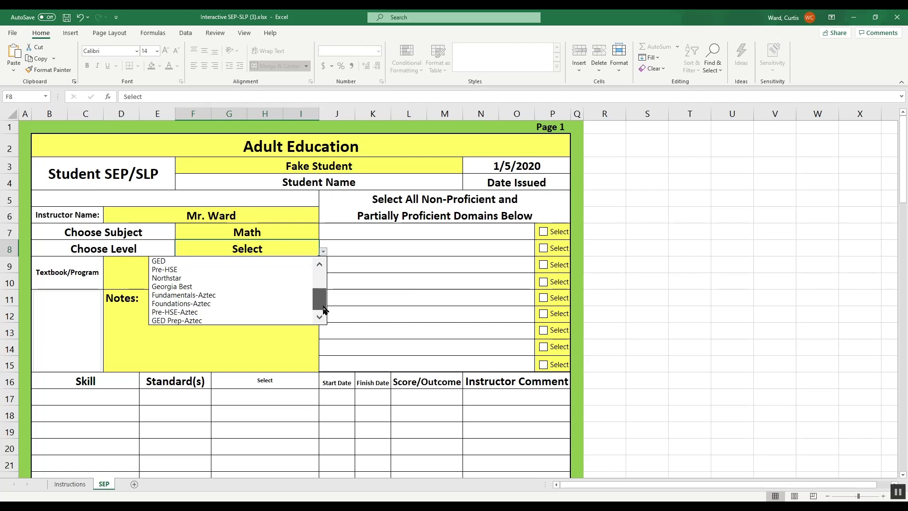
scroll(231, 279, up, 2)
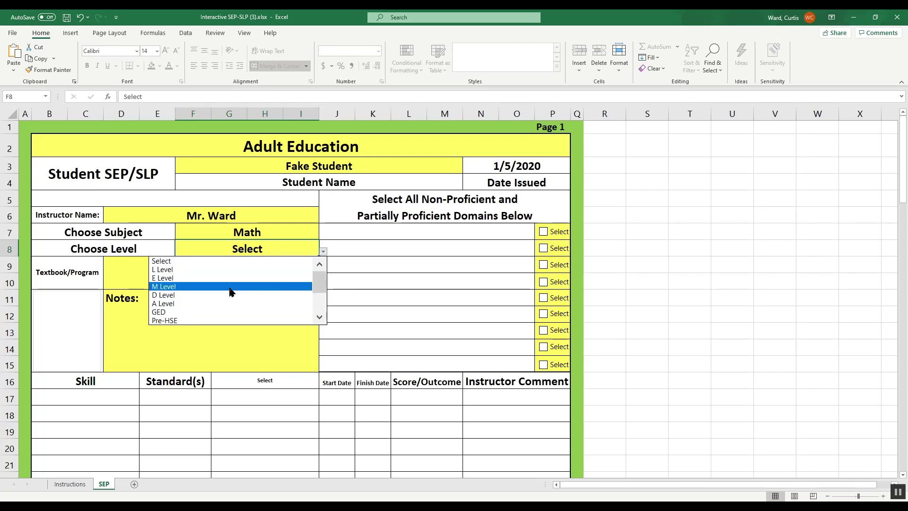
click(203, 287)
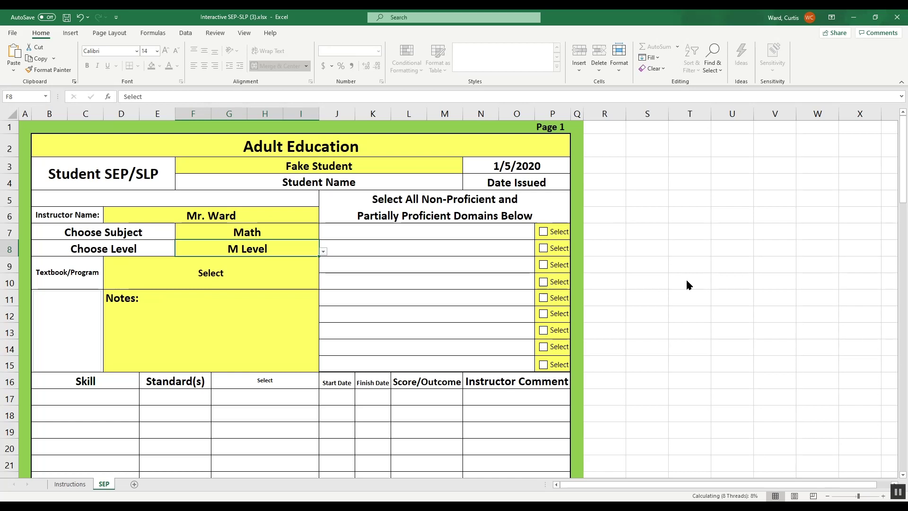
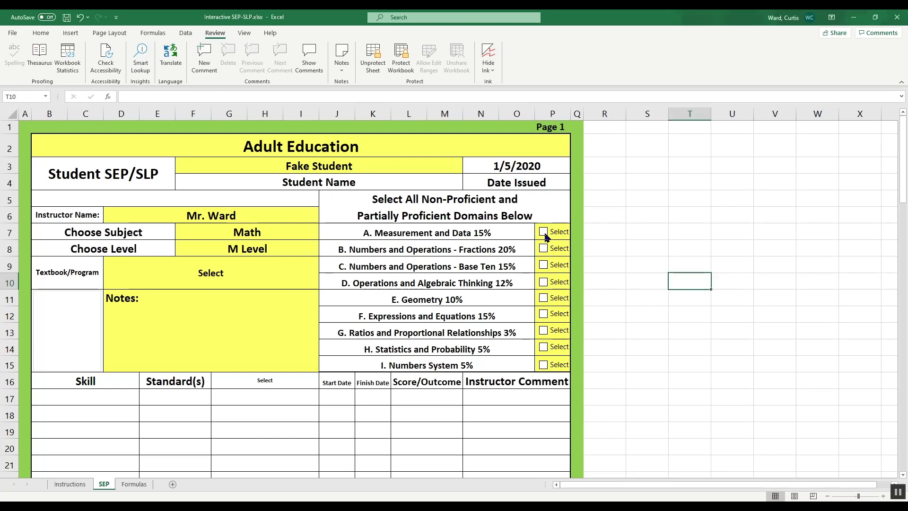
Step: Mark the Measurement and Data, Numbers and Operations - Base Ten, and Geometry domains, and review the skills list on pages 1 and 2
click(543, 298)
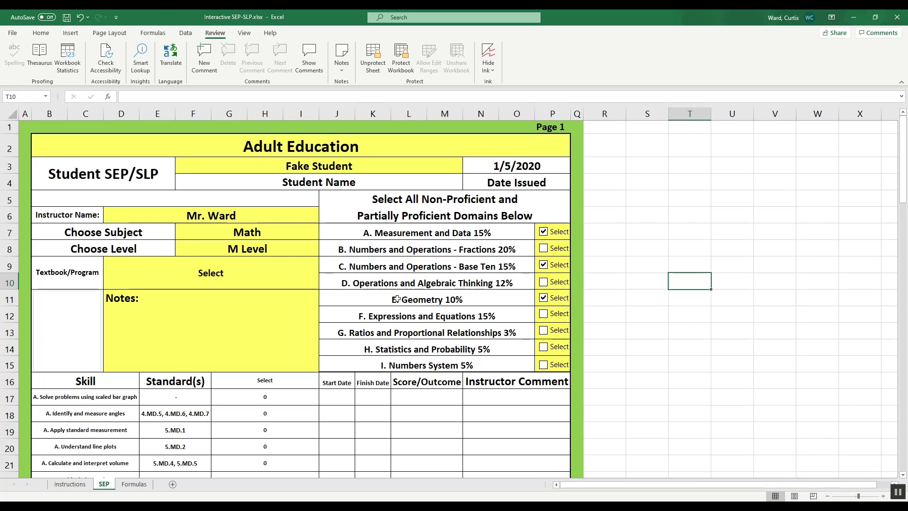
scroll(83, 348, down, 2)
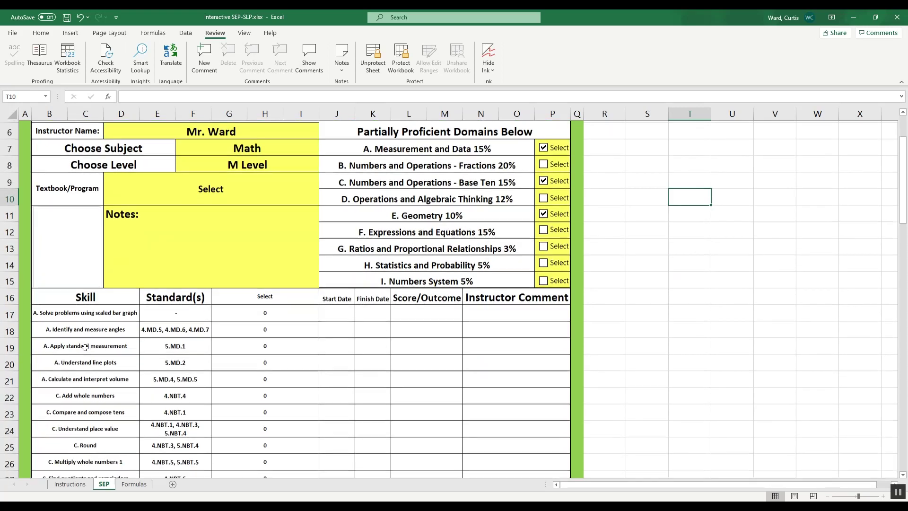
scroll(83, 348, down, 4)
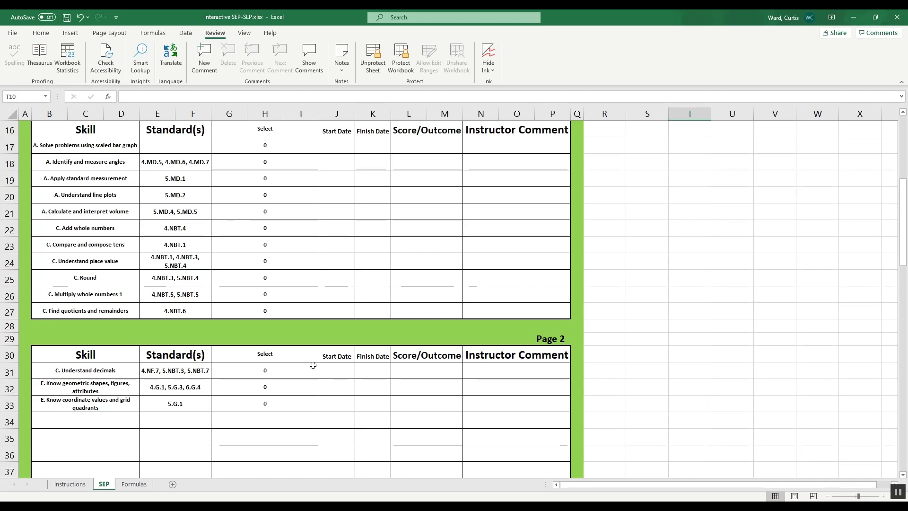
Step: Mark the Ratios and Proportional Relationships and Statistics and Probability domains, and review the skills list on page 2
scroll(297, 365, up, 2)
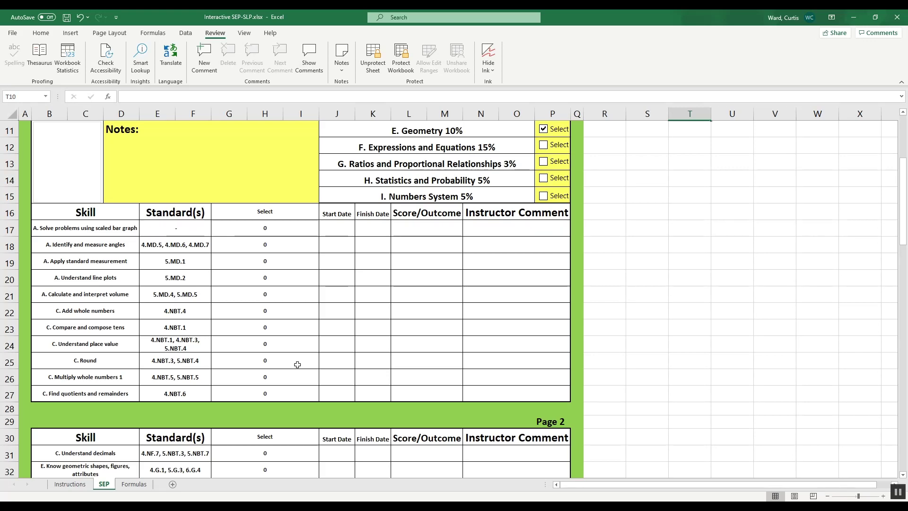
scroll(297, 365, up, 4)
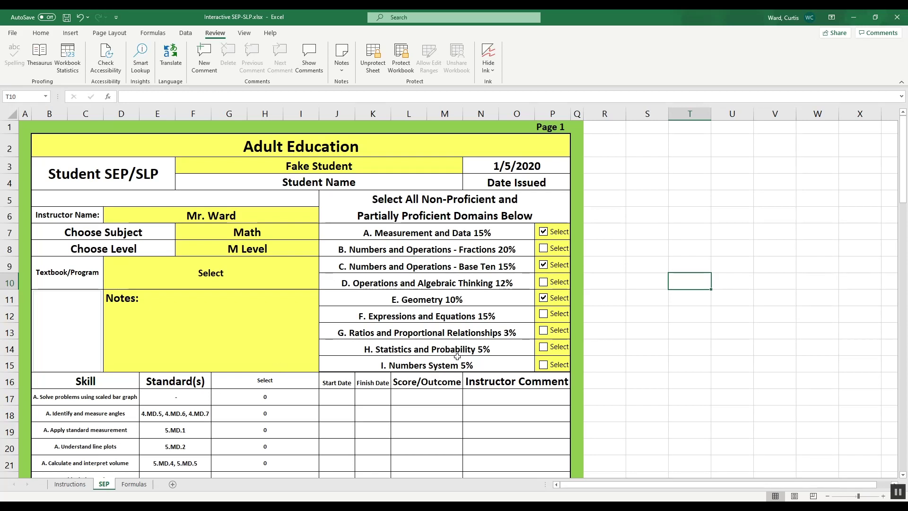
click(543, 346)
scroll(284, 392, down, 7)
scroll(274, 404, down, 2)
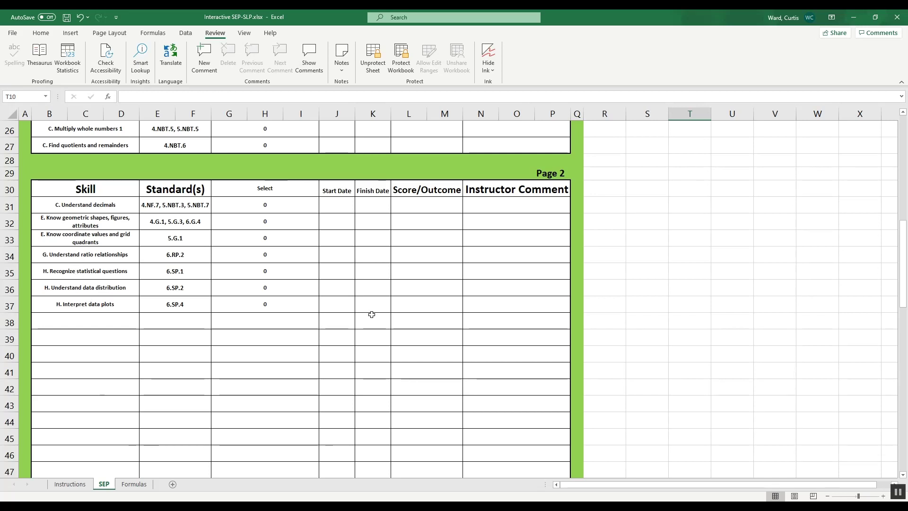
Step: Choose TABE Tutor by Paxen Publishing as the textbook/program in cell D9 and review its page references for the listed skills
scroll(372, 315, up, 7)
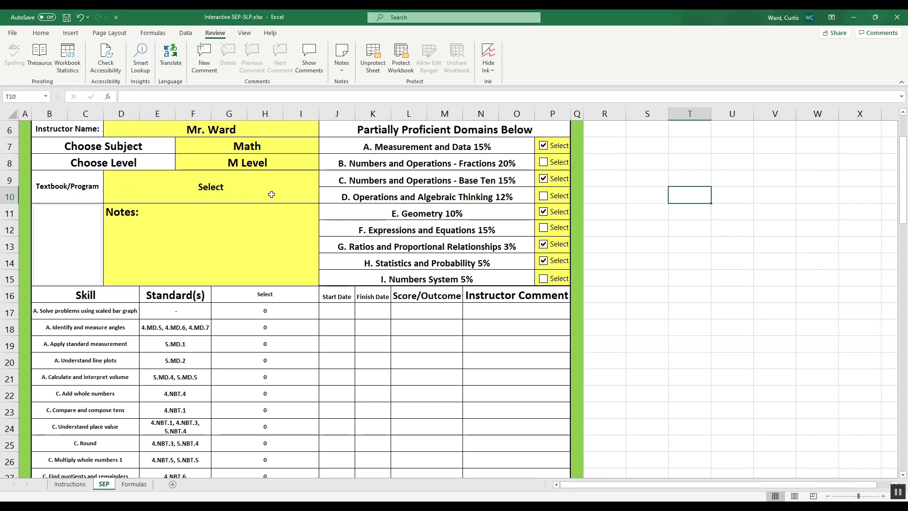
click(177, 191)
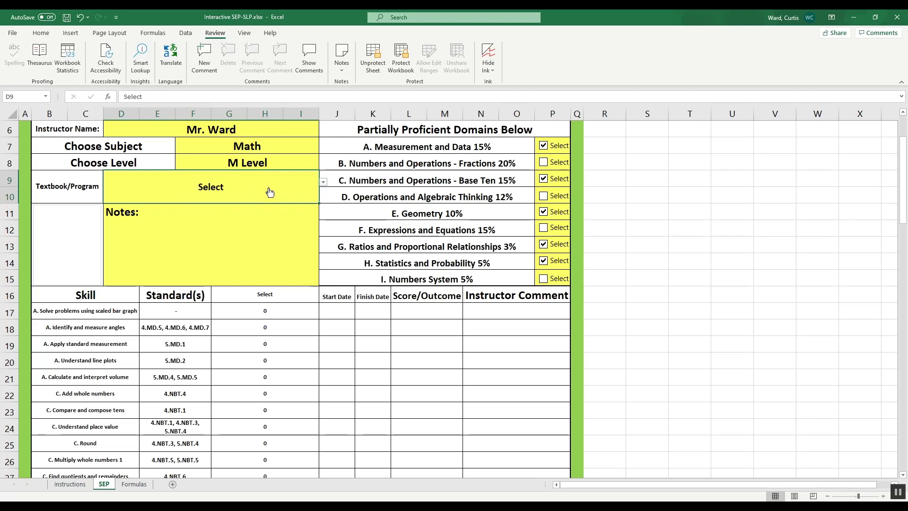
click(324, 185)
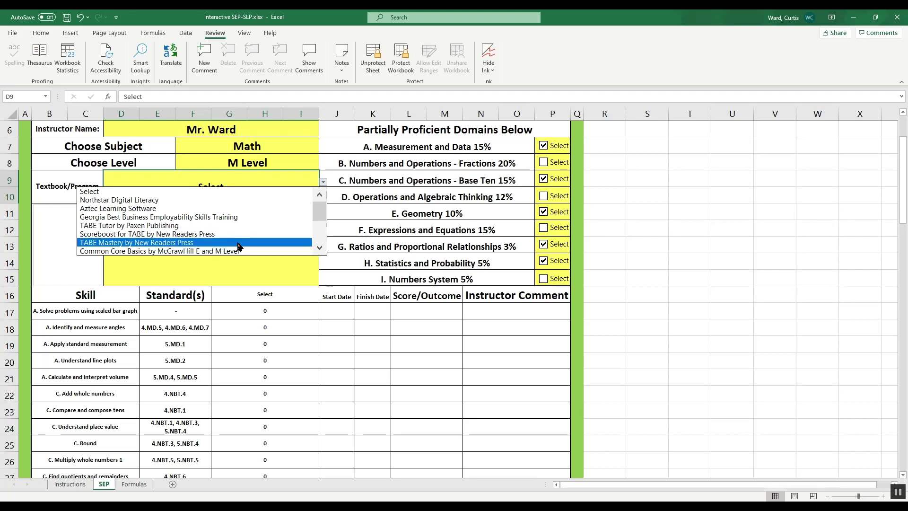
drag(318, 213, 317, 240)
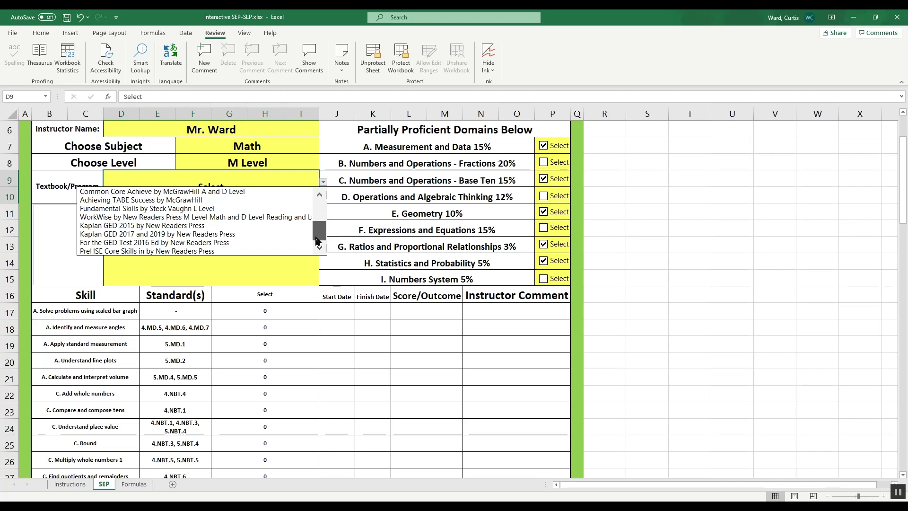
drag(317, 240, 319, 208)
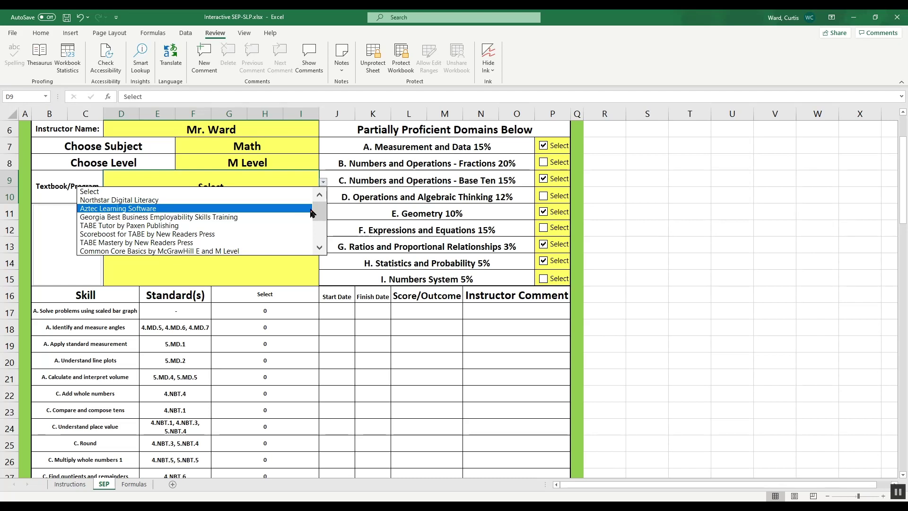
click(165, 229)
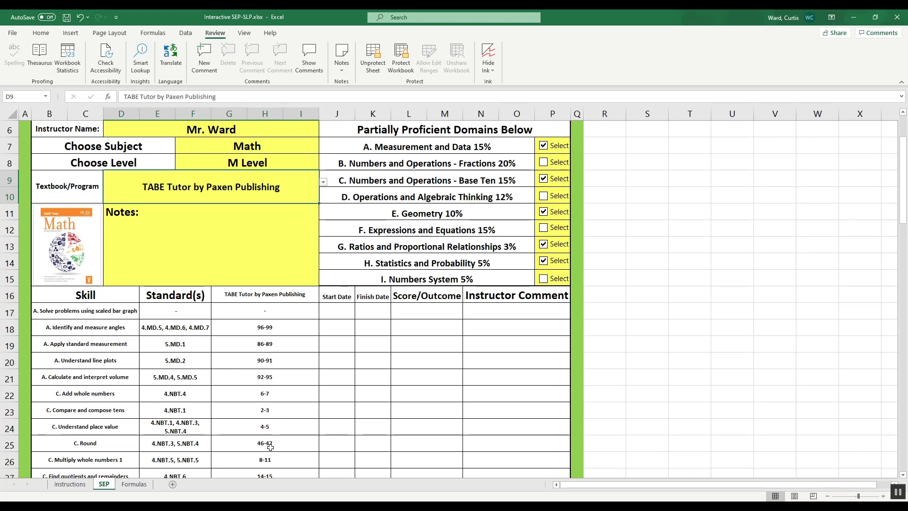
scroll(304, 349, down, 3)
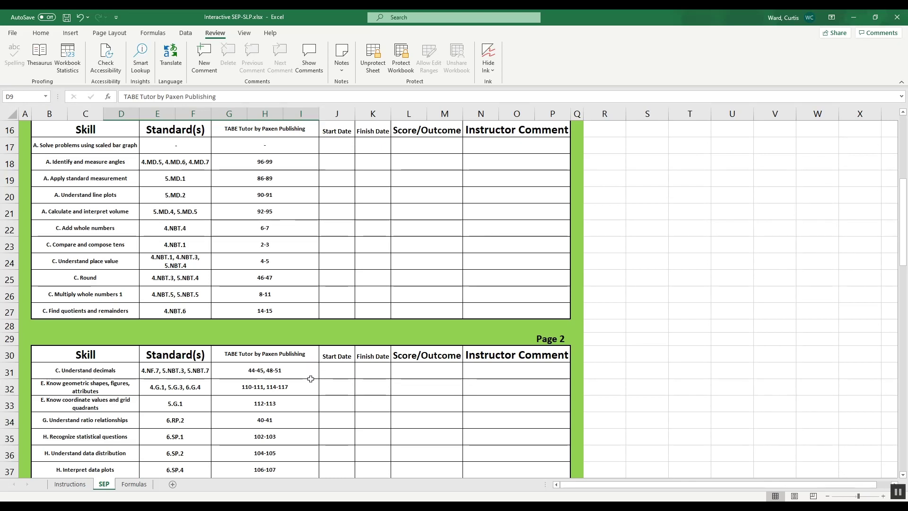
Step: Change the textbook/program in cell D9 to Scoreboost for TABE by New Readers Press and review its page references
scroll(309, 380, up, 5)
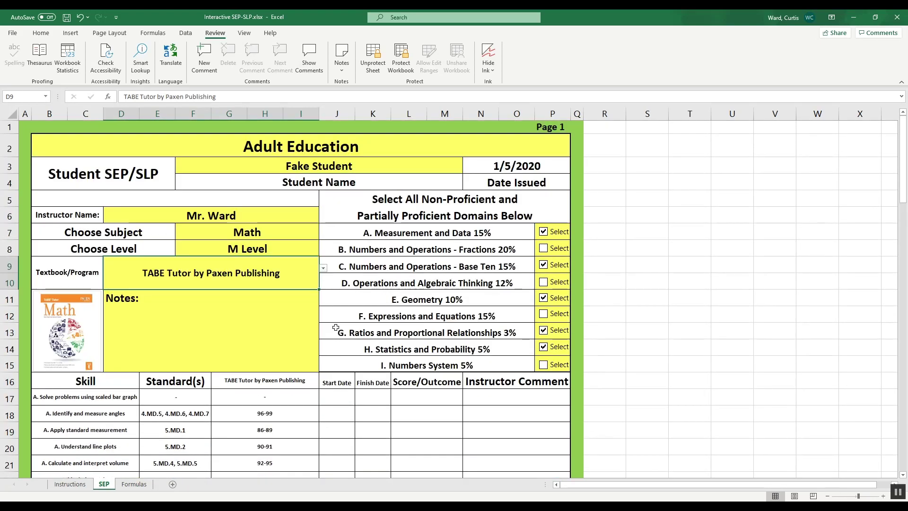
click(324, 269)
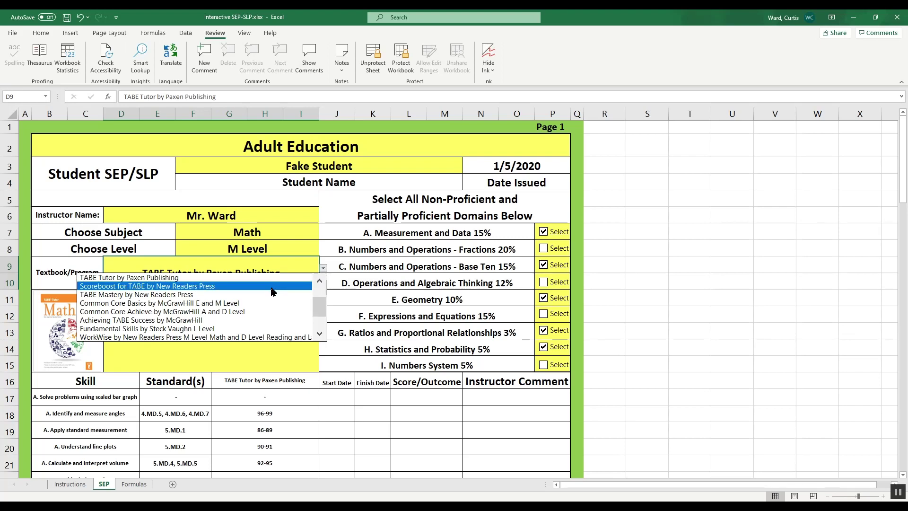
click(273, 286)
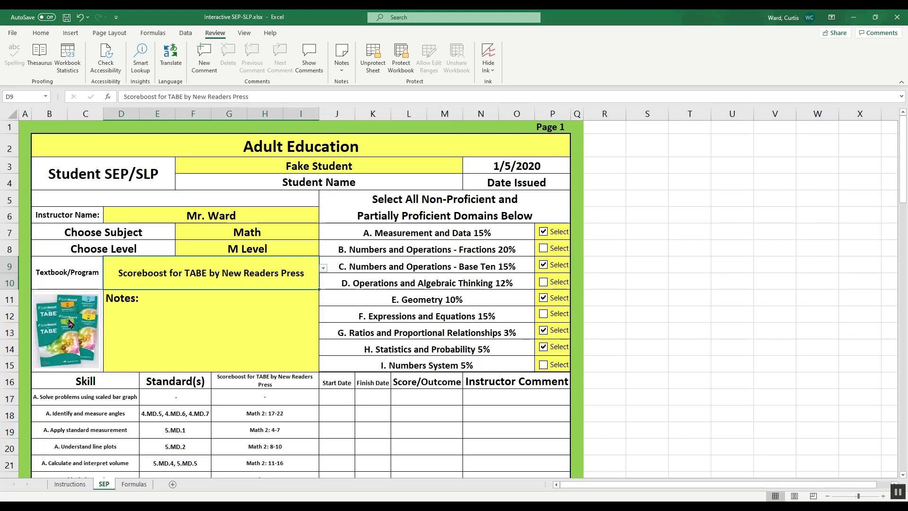
scroll(364, 373, down, 5)
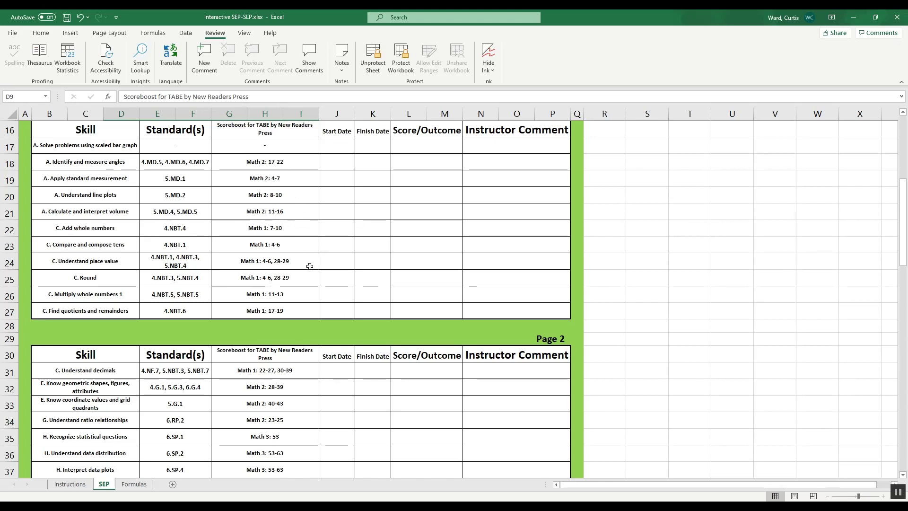
scroll(308, 275, down, 3)
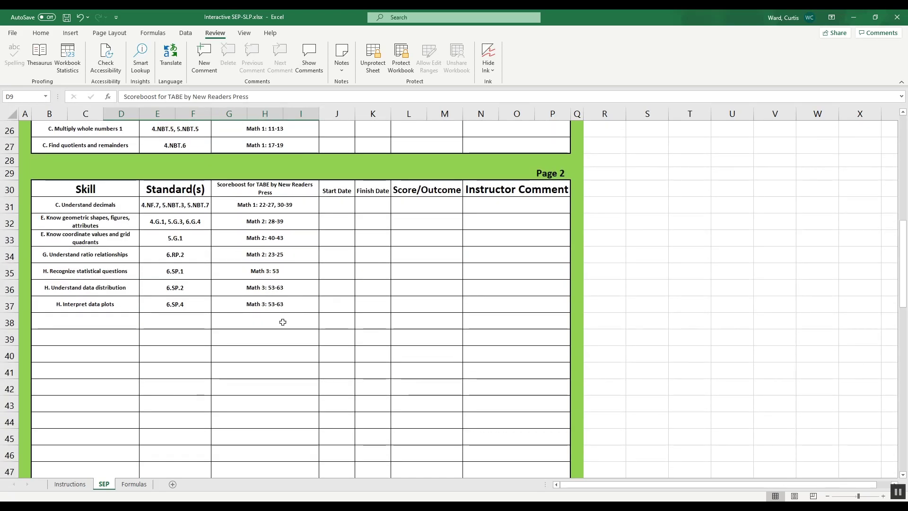
Step: Set the textbook/program in cell D9 to Common Core Basics by McGrawHill E and M Level and review its page references
scroll(282, 322, up, 7)
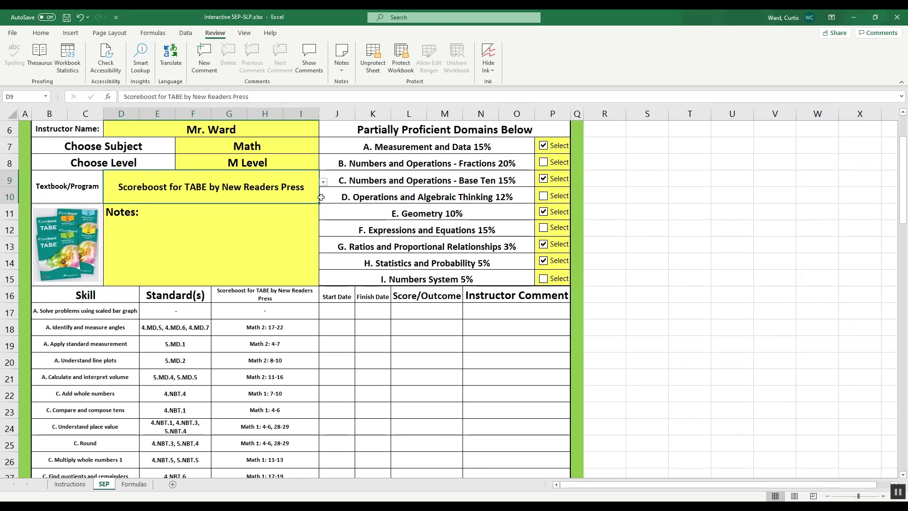
click(324, 182)
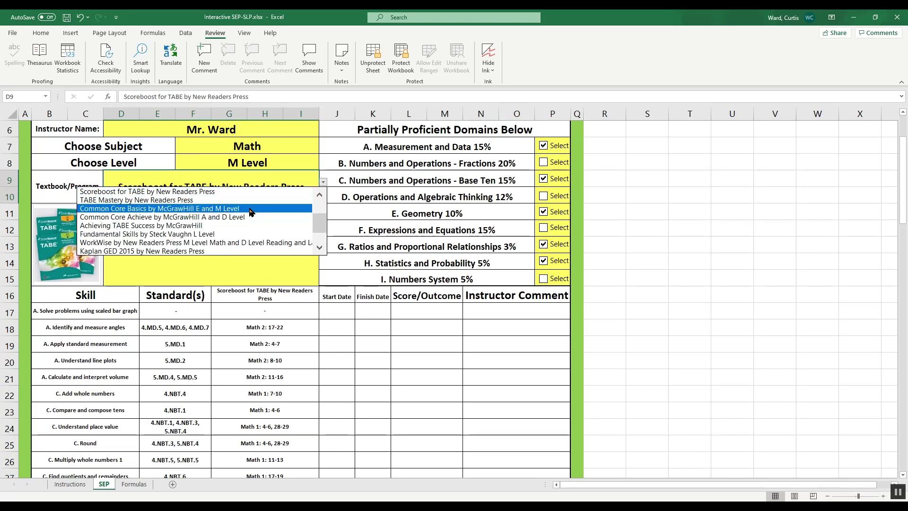
click(224, 210)
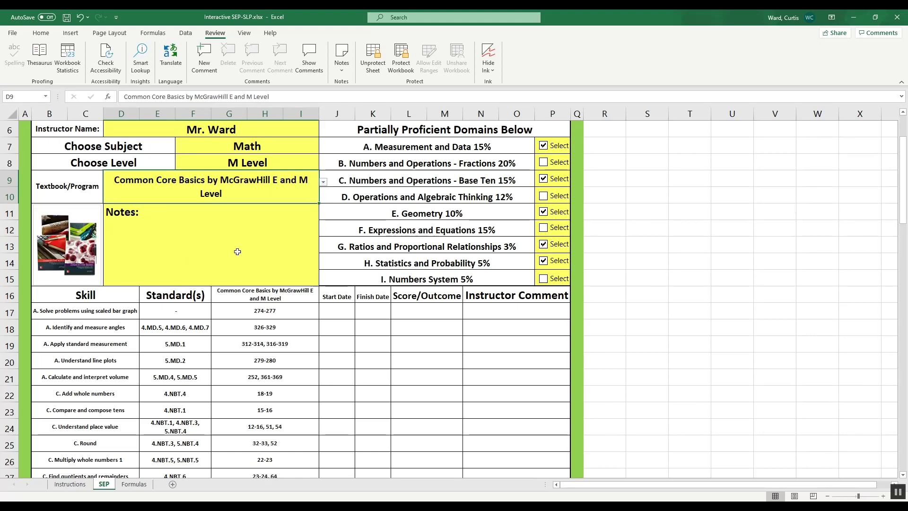
scroll(411, 266, down, 2)
scroll(411, 266, down, 2)
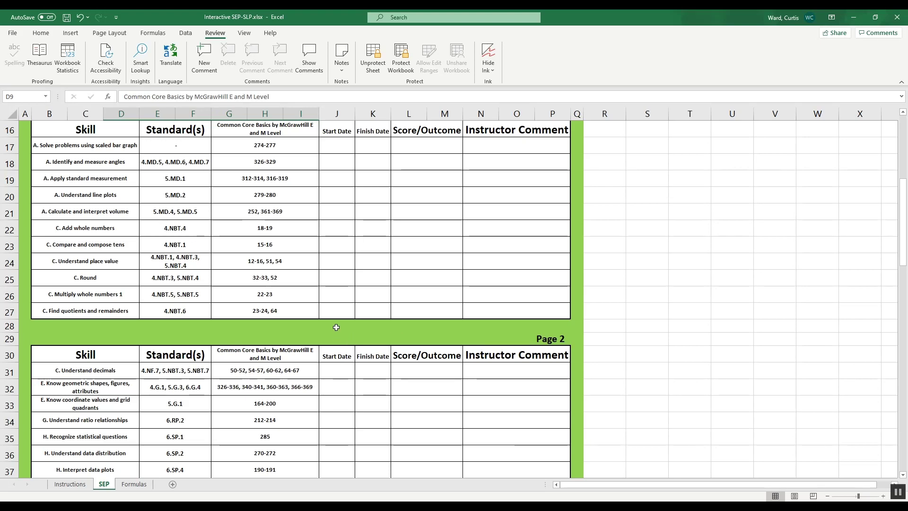
scroll(337, 327, up, 2)
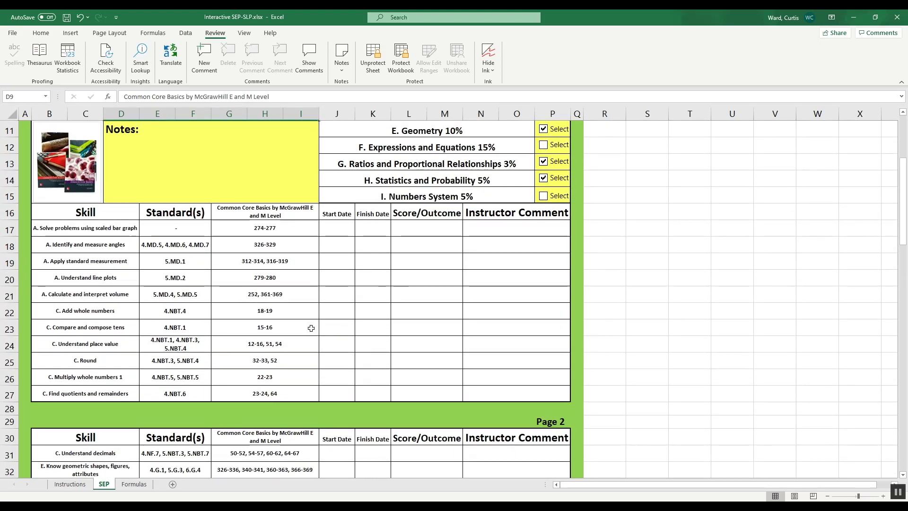
scroll(329, 320, up, 4)
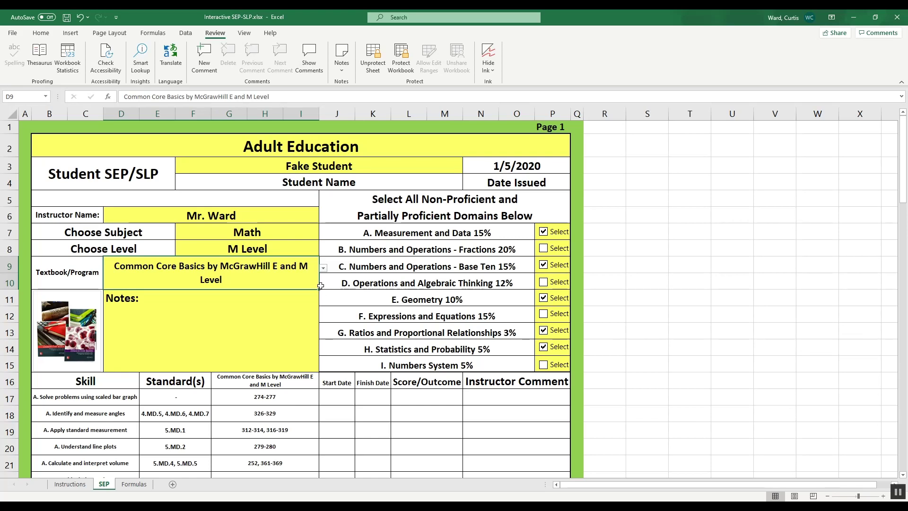
scroll(349, 336, down, 20)
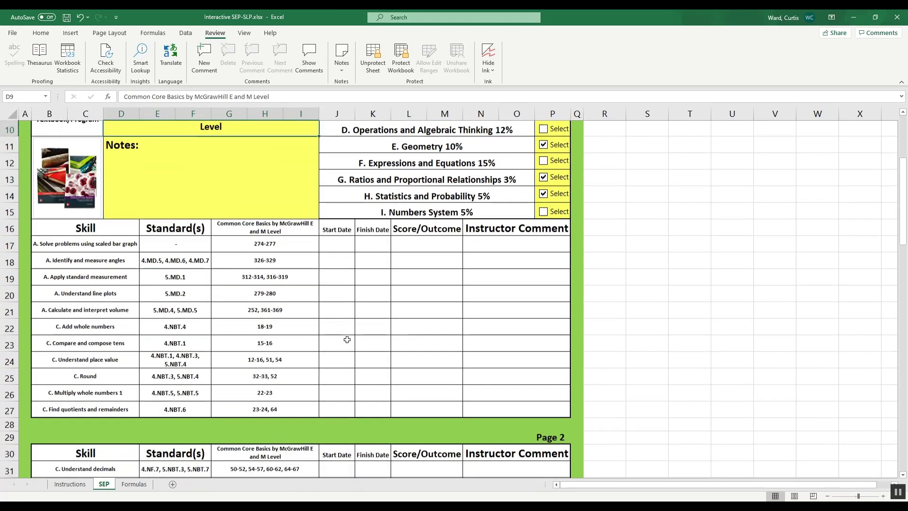
scroll(348, 344, down, 2)
scroll(348, 343, up, 20)
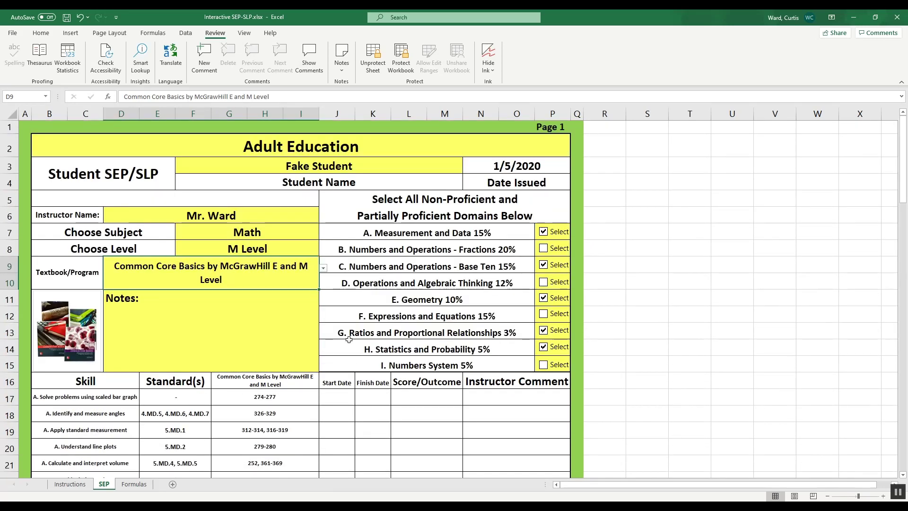
Step: Open the print preview of the SEP sheet, look through its pages, and set the print range to pages 1 to 2
click(14, 33)
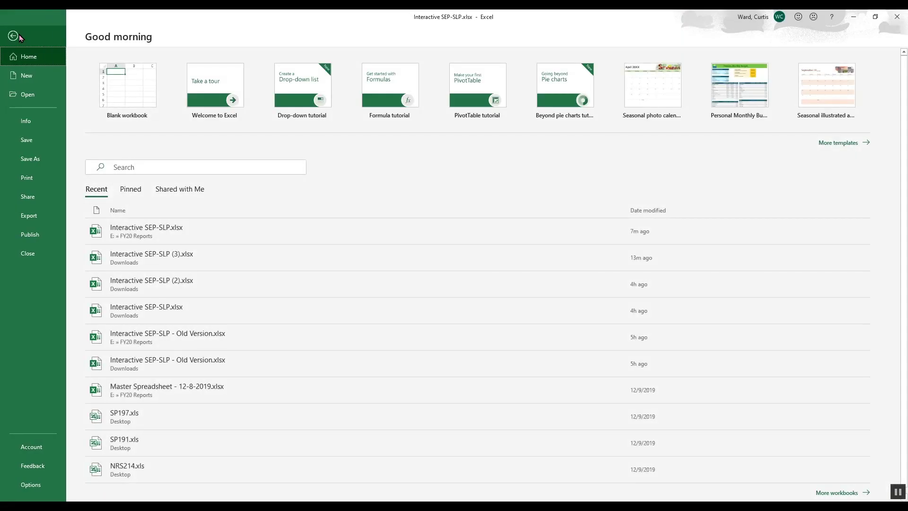
click(41, 179)
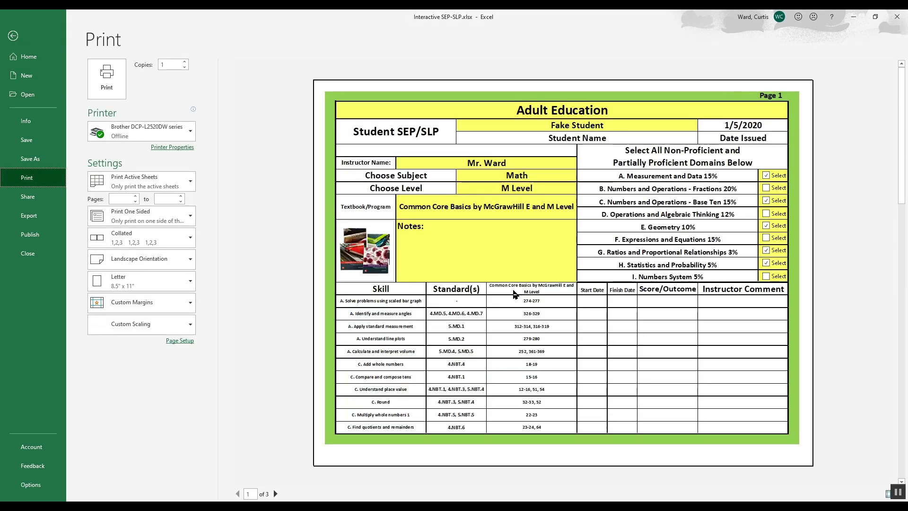
scroll(514, 294, down, 2)
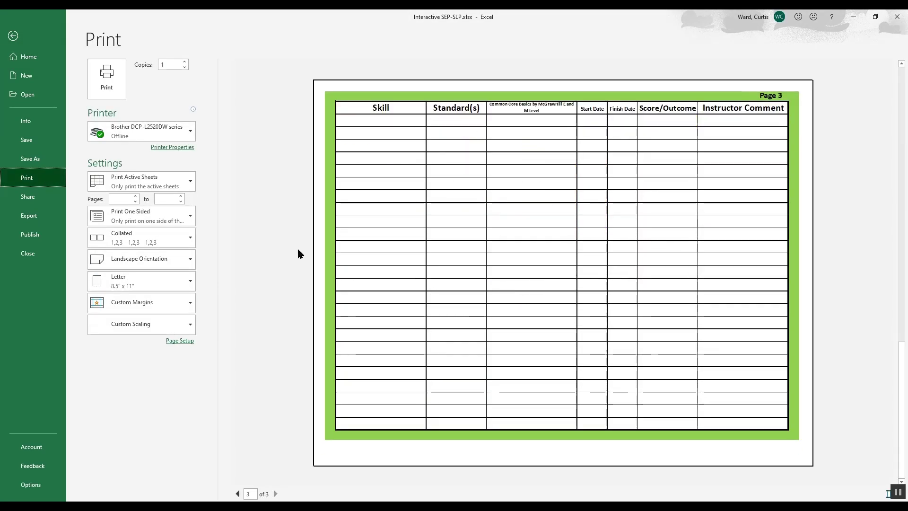
click(123, 200)
text(1)
click(165, 199)
text(2)
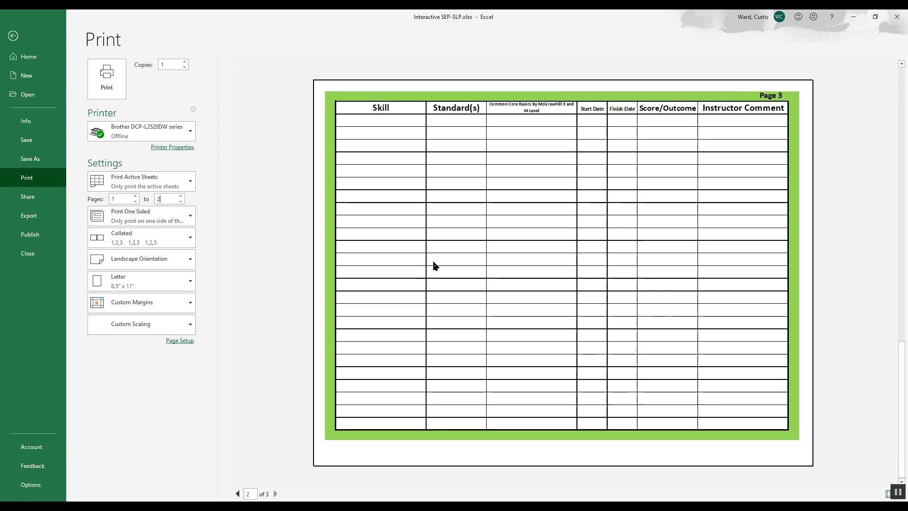
Step: Return the preview to the first page and limit the print range to page 1 only
scroll(435, 266, up, 2)
double_click(161, 198)
text(1)
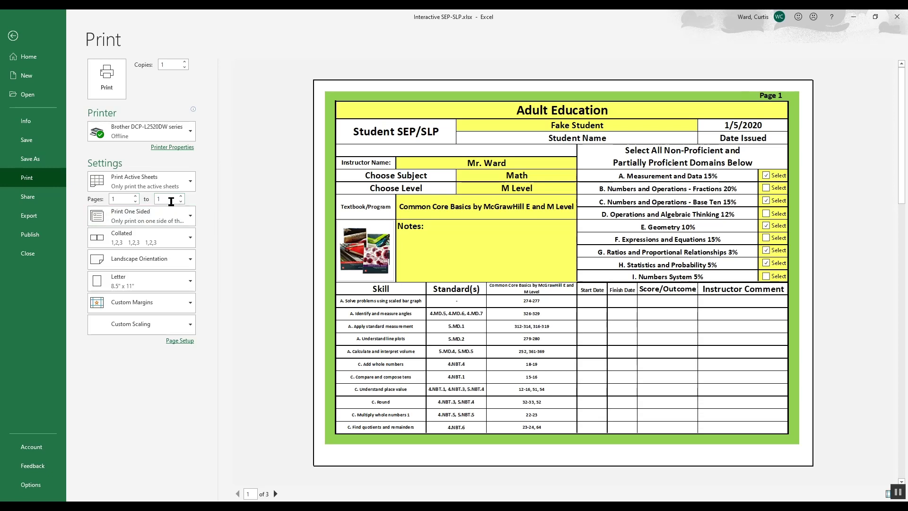